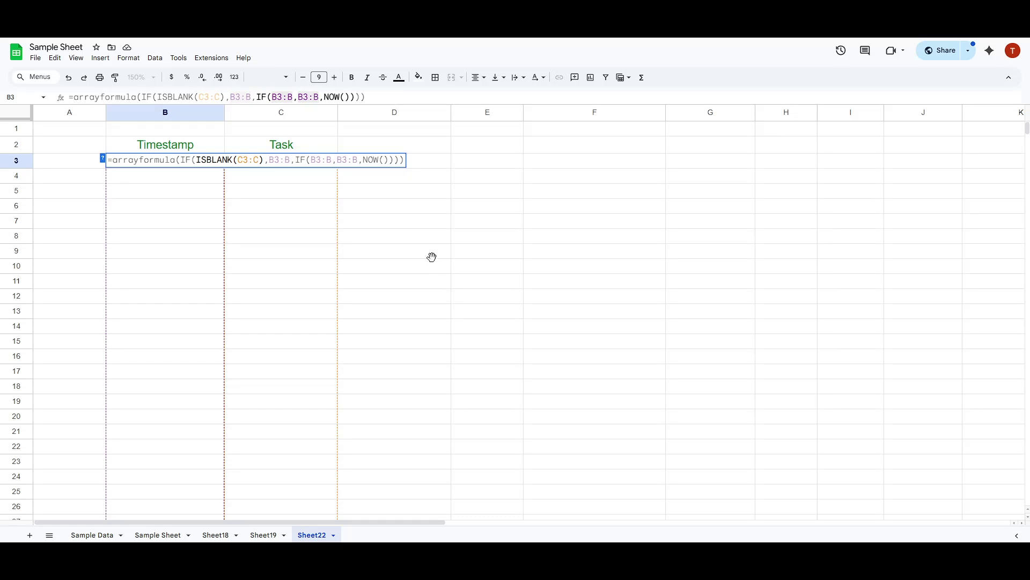
- Delete the broken #REF! formula from B3 and dismiss the circular dependency error
{"action": "left_click", "coordinate": [360, 244]}
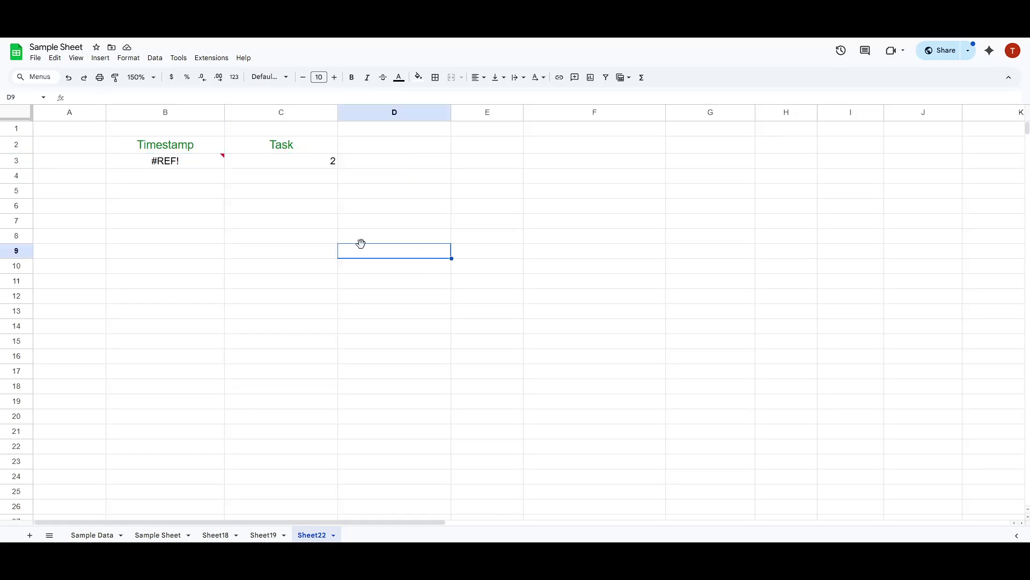
{"action": "left_click", "coordinate": [178, 175]}
{"action": "left_click", "coordinate": [192, 166]}
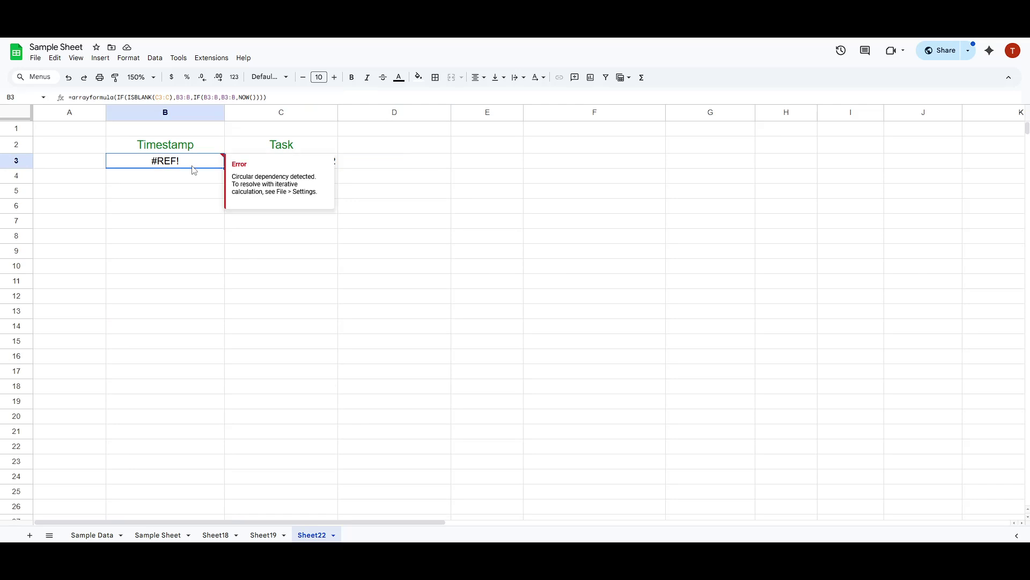
{"action": "key", "text": "Delete"}
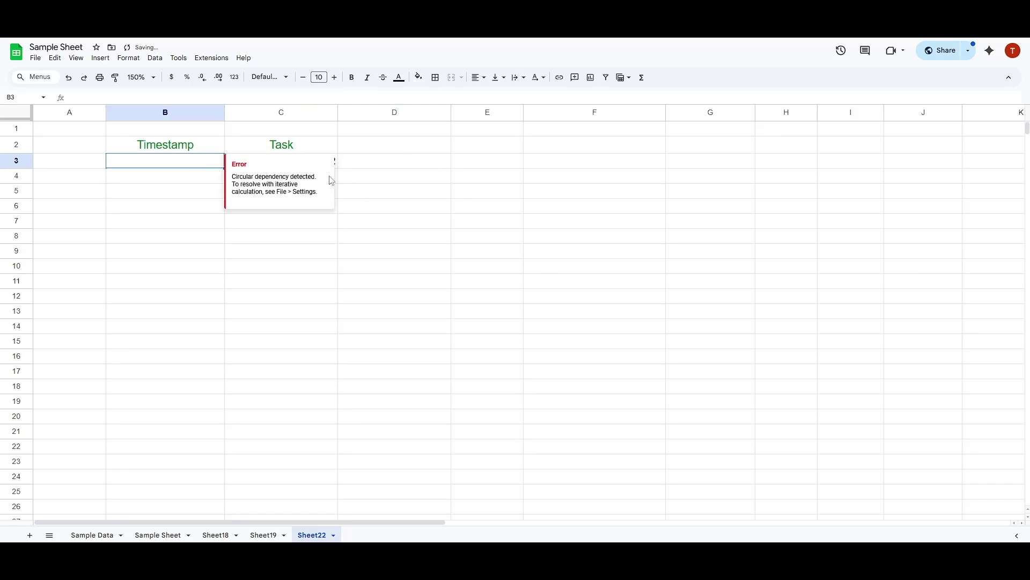
{"action": "left_click", "coordinate": [340, 167]}
- Clear the test value 2 from C3, leaving row 3 empty
{"action": "left_click", "coordinate": [333, 162]}
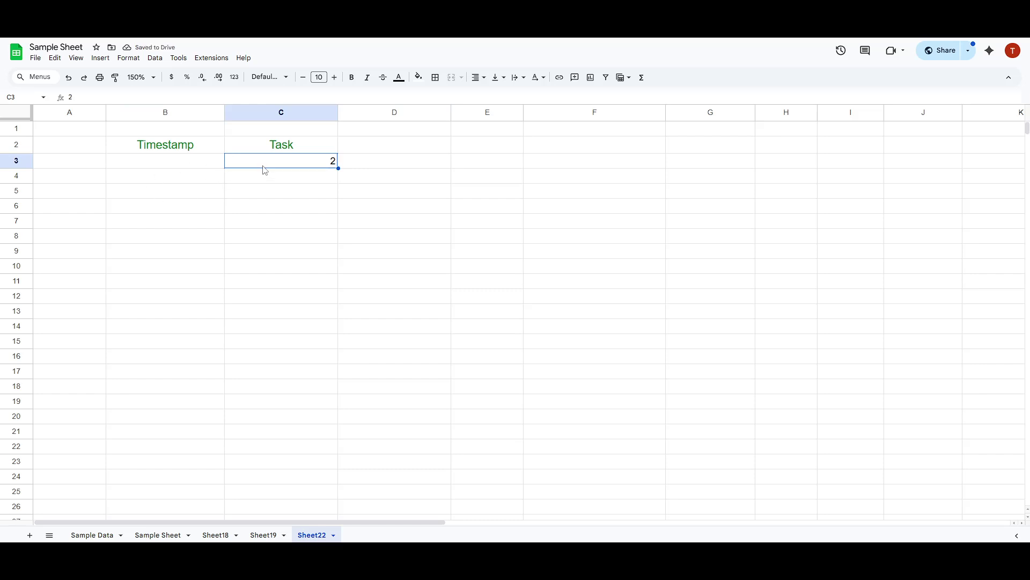
{"action": "key", "text": "Delete"}
{"action": "left_click", "coordinate": [183, 166]}
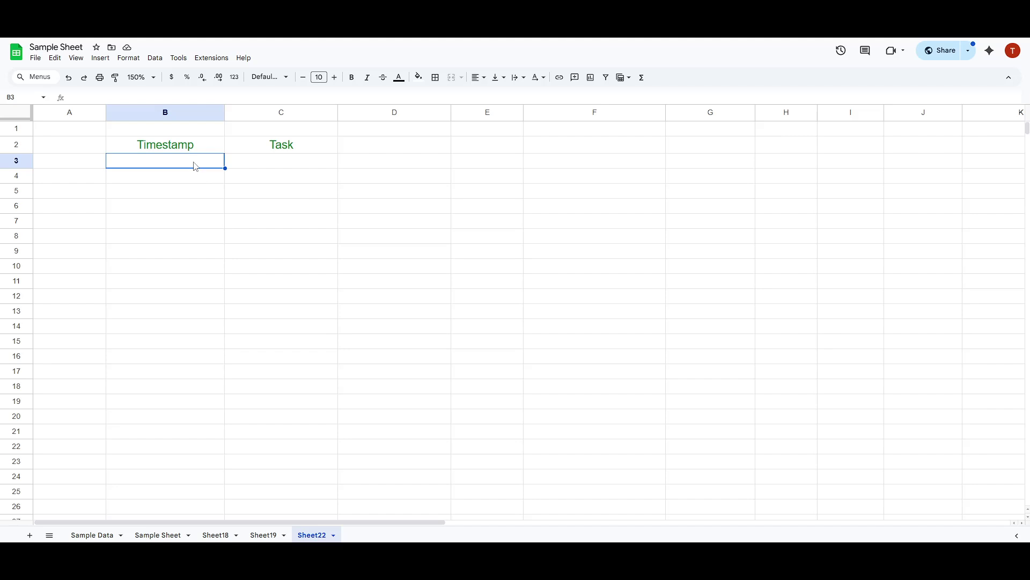
- Begin B3's formula as =IF(ISBLANK( using the IF and ISBLANK suggestions
{"action": "type", "text": "="}
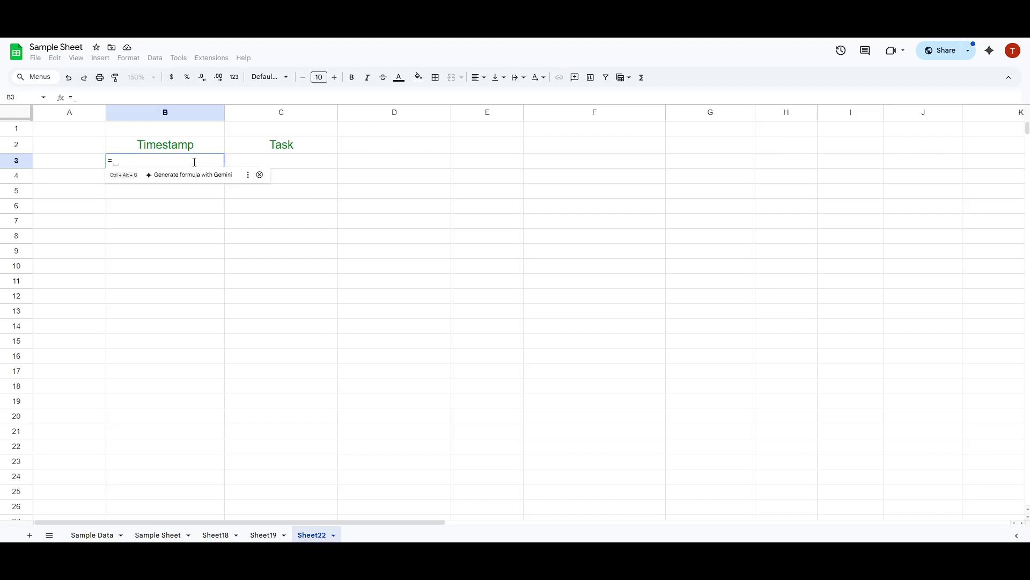
{"action": "type", "text": "if"}
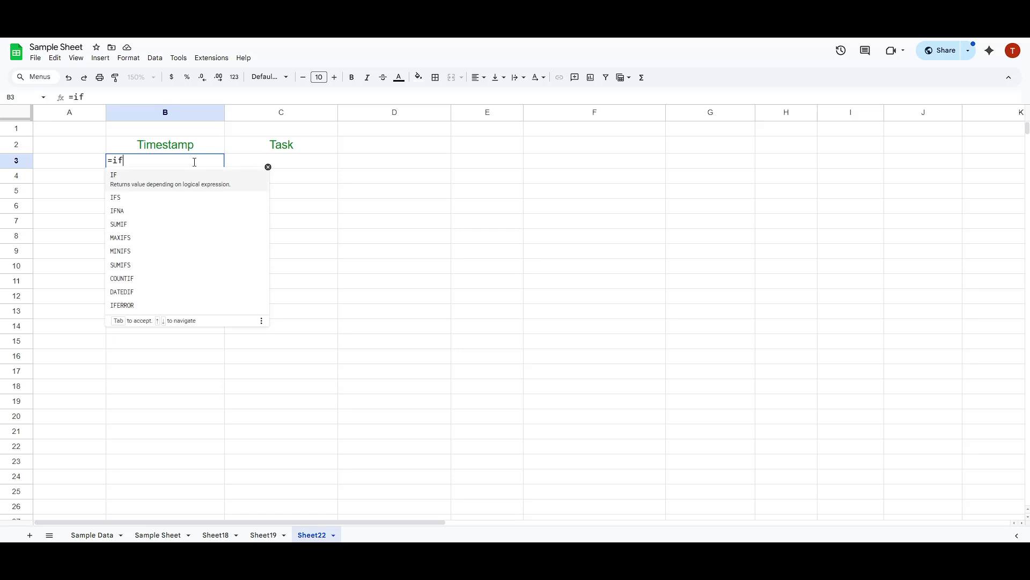
{"action": "key", "text": "Tab"}
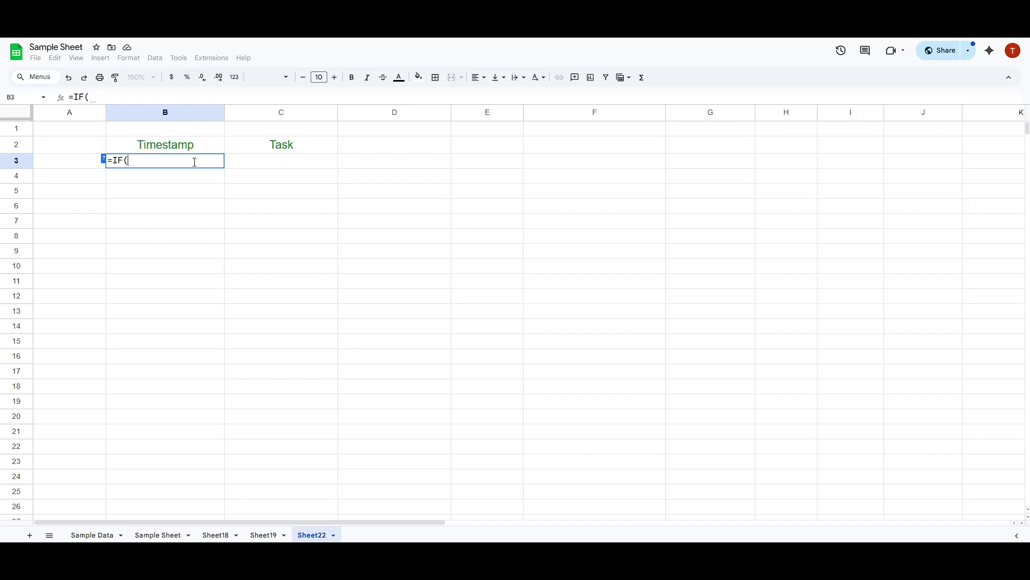
{"action": "type", "text": "isblan"}
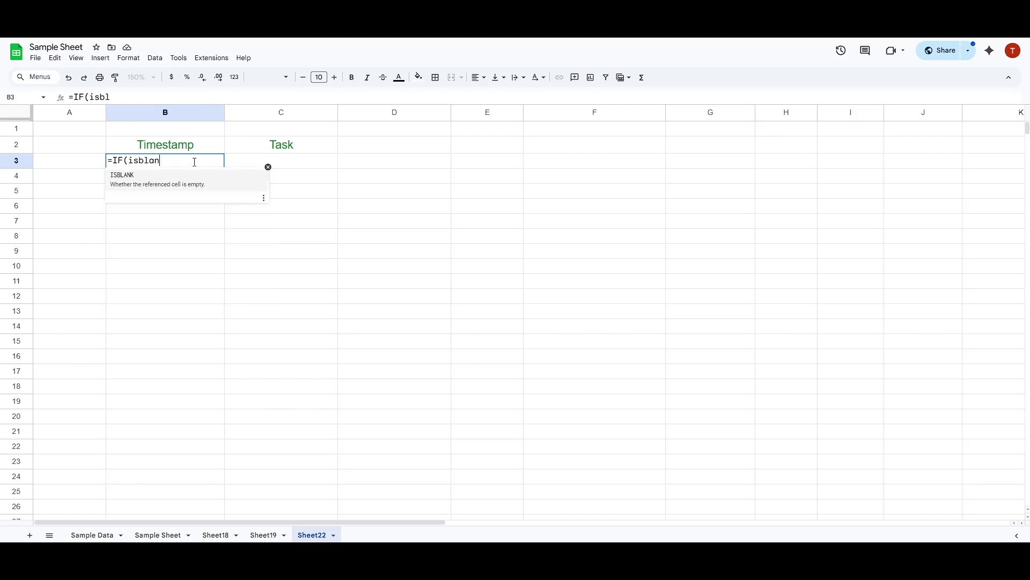
{"action": "type", "text": "k"}
{"action": "key", "text": "Tab"}
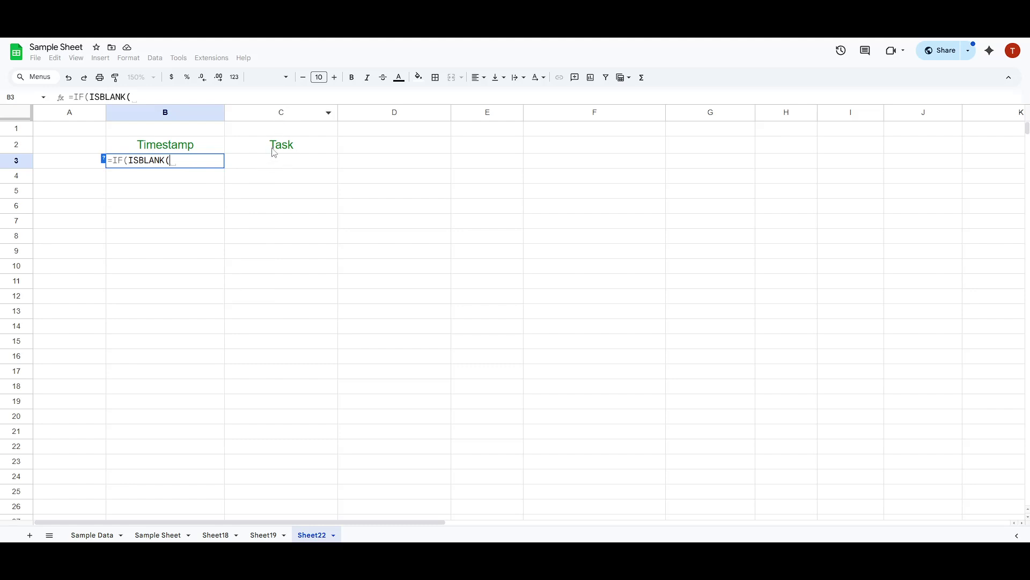
- Make the blank test check C3:C and close the ISBLANK condition
{"action": "left_click", "coordinate": [282, 115]}
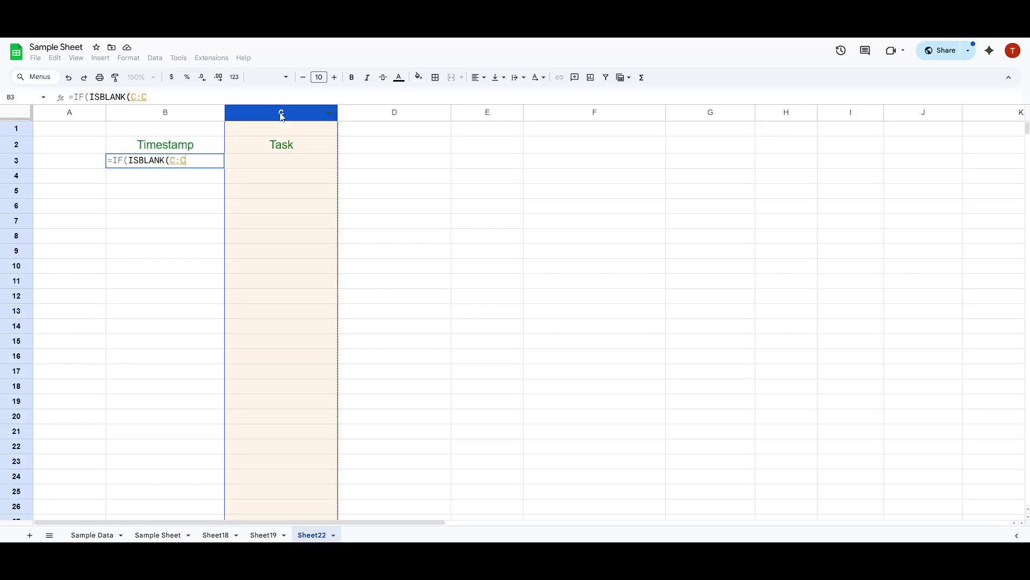
{"action": "left_click", "coordinate": [177, 159]}
{"action": "type", "text": "3"}
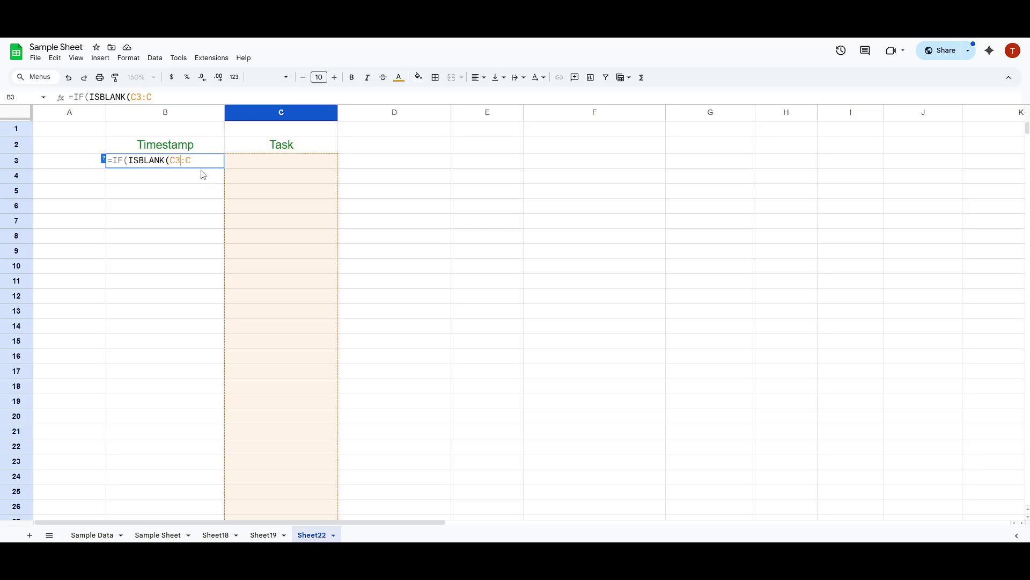
{"action": "left_click", "coordinate": [201, 159]}
{"action": "type", "text": "),"}
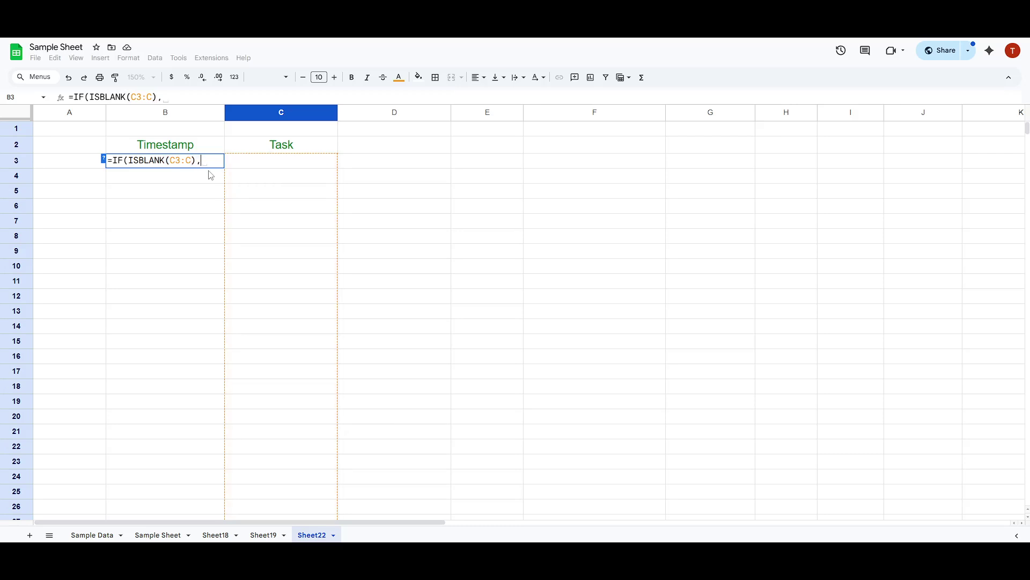
- Set B3:B as the IF result when the task cell is blank
{"action": "key", "text": "Left"}
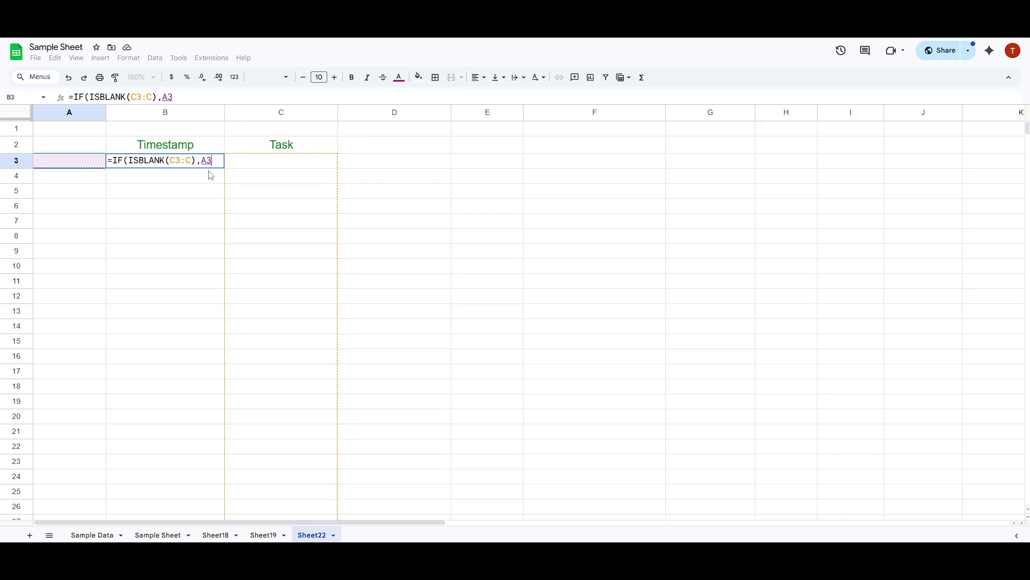
{"action": "key", "text": "Right"}
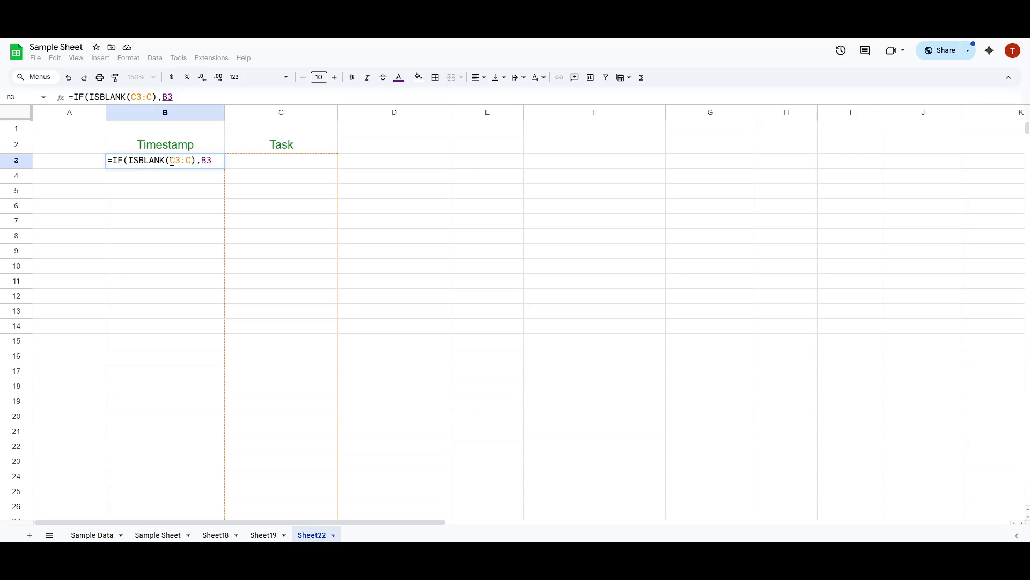
{"action": "left_click", "coordinate": [211, 161]}
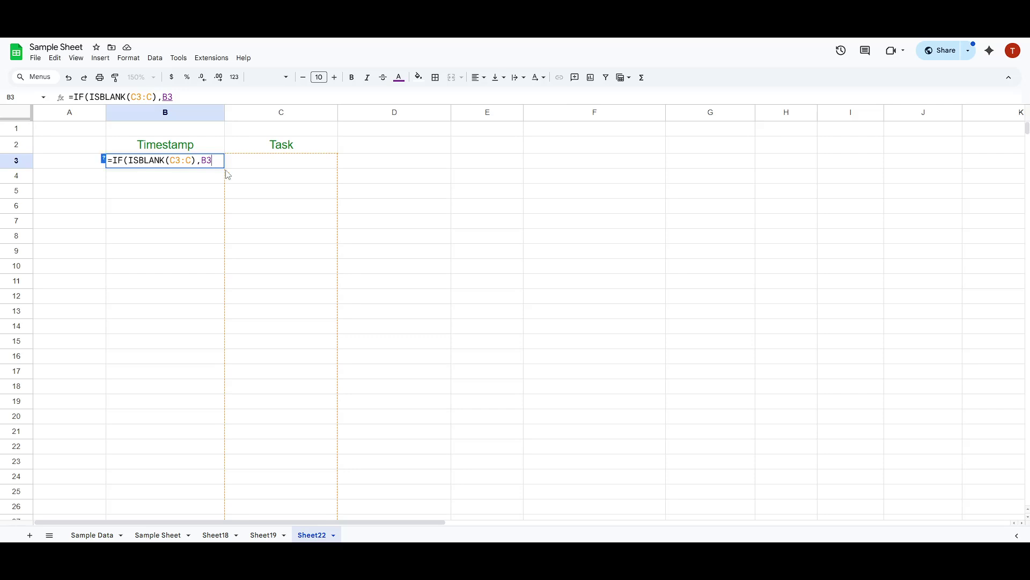
{"action": "key", "text": "BackSpace"}
{"action": "key", "text": "BackSpace"}
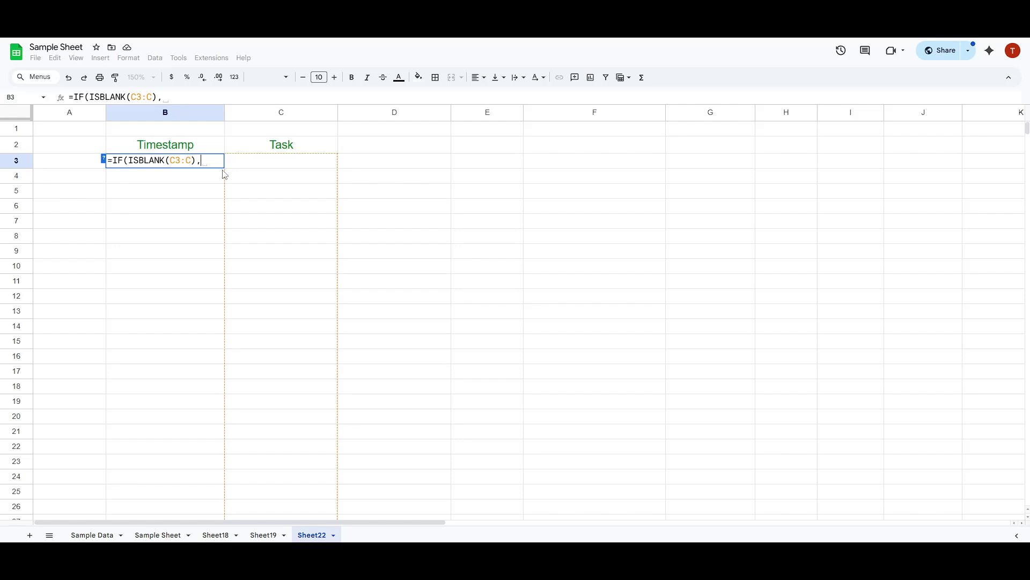
{"action": "type", "text": "B3"}
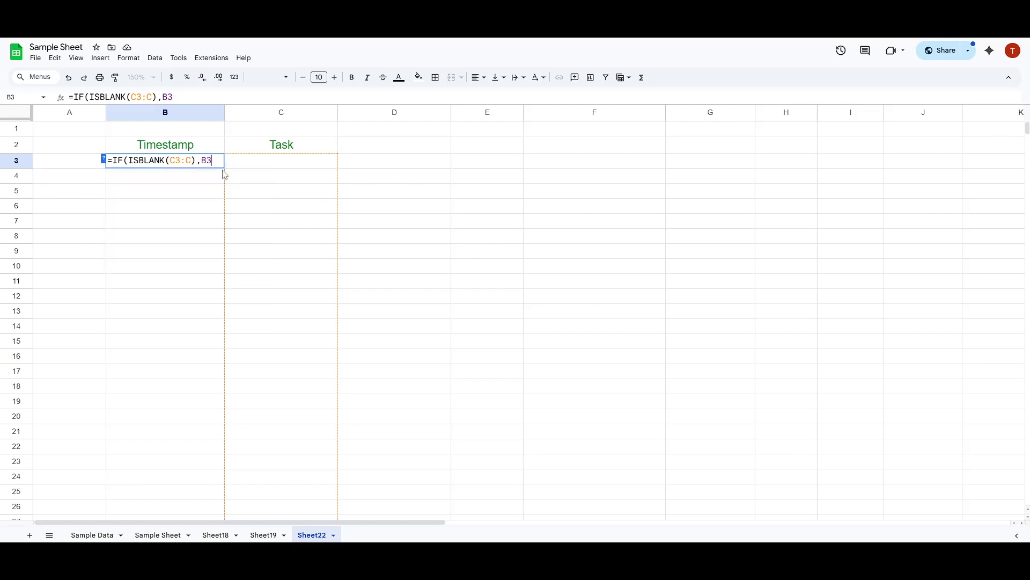
{"action": "type", "text": ":B"}
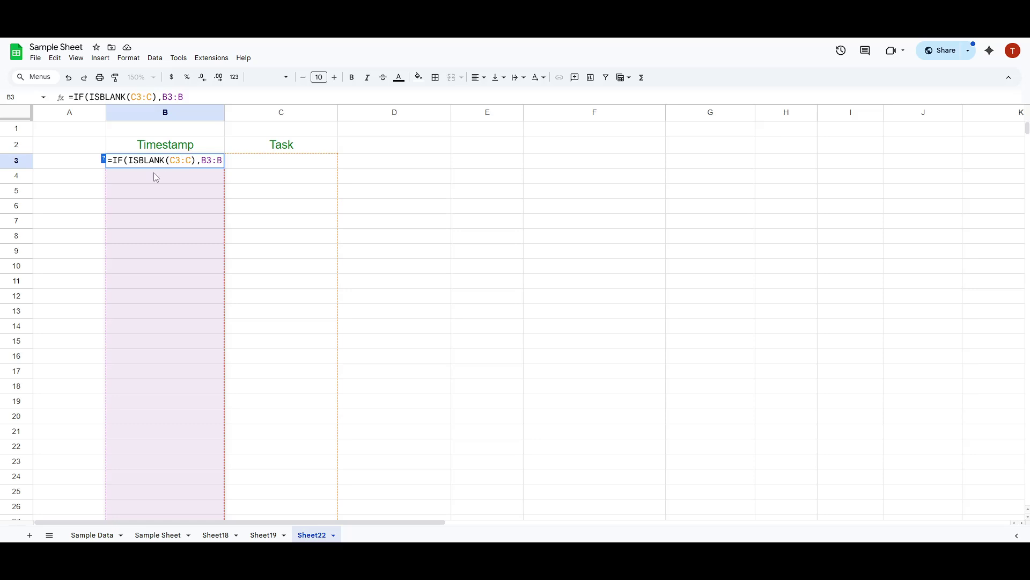
- Add a comma after B3:B and begin a nested IF( in the formula
{"action": "scroll", "coordinate": [145, 435], "scroll_direction": "down", "scroll_amount": 5}
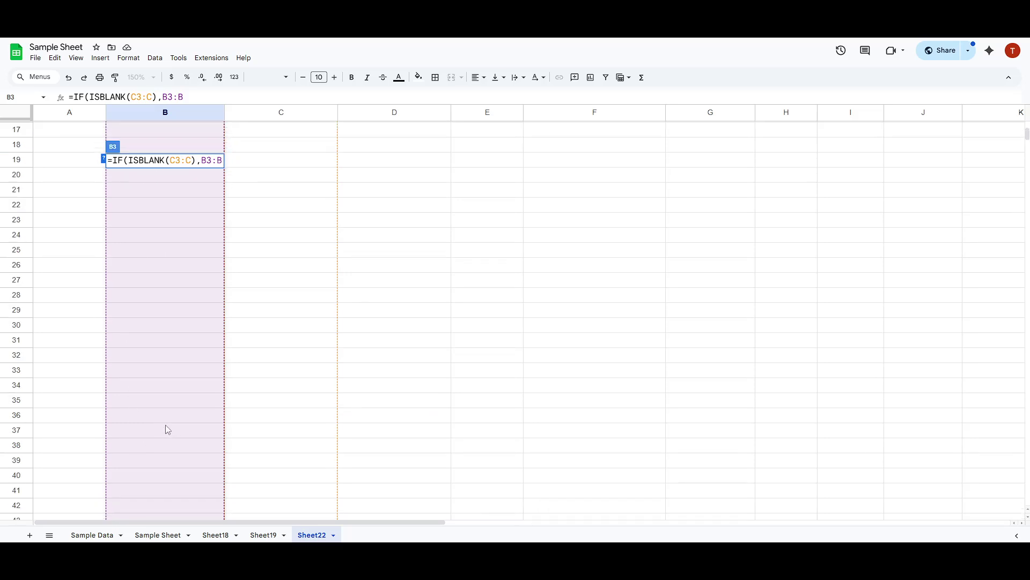
{"action": "scroll", "coordinate": [171, 418], "scroll_direction": "up", "scroll_amount": 5}
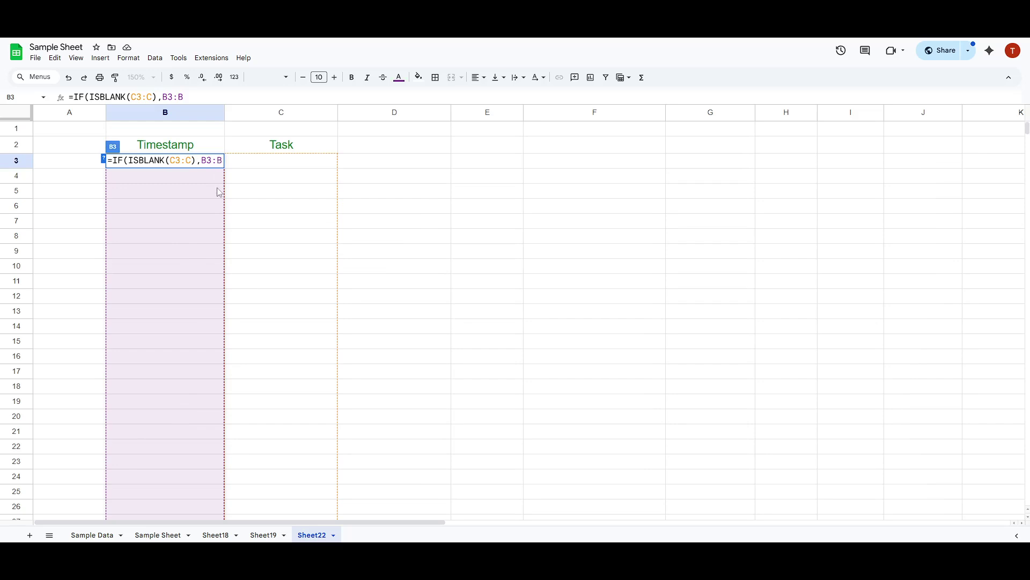
{"action": "type", "text": ","}
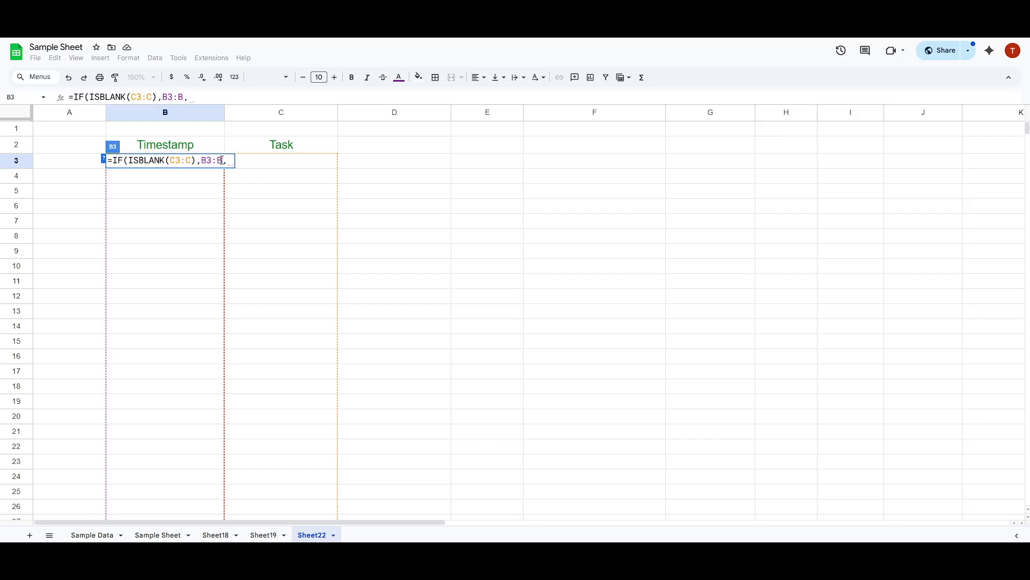
{"action": "left_click_drag", "start_coordinate": [222, 160], "coordinate": [199, 161]}
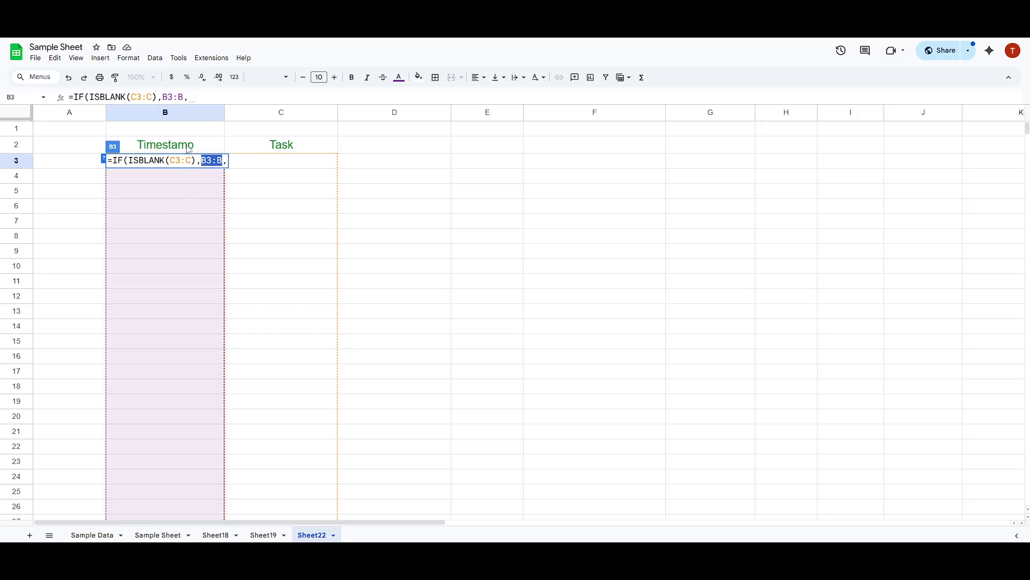
{"action": "left_click", "coordinate": [224, 160]}
{"action": "key", "text": "Right"}
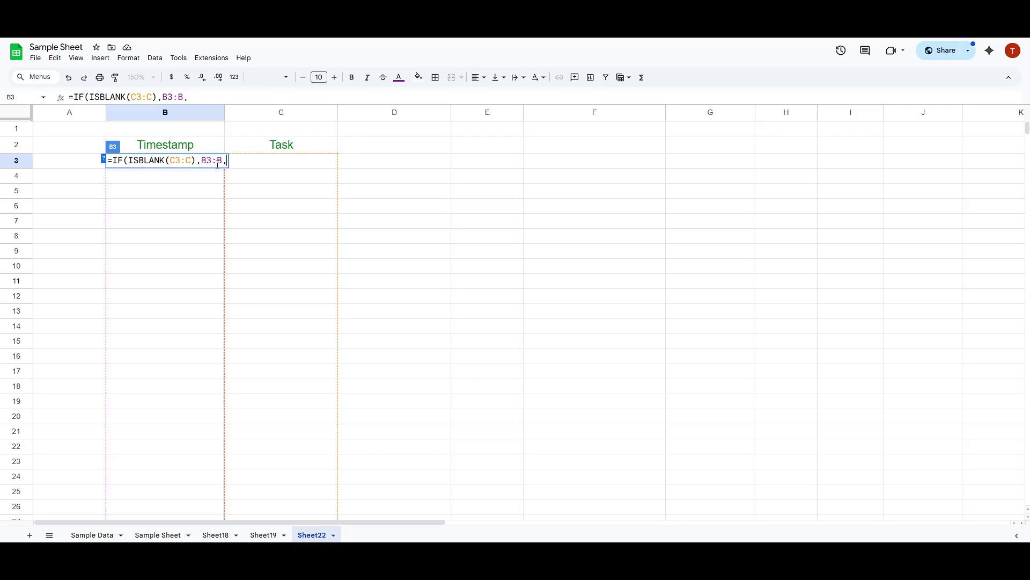
{"action": "type", "text": "IF("}
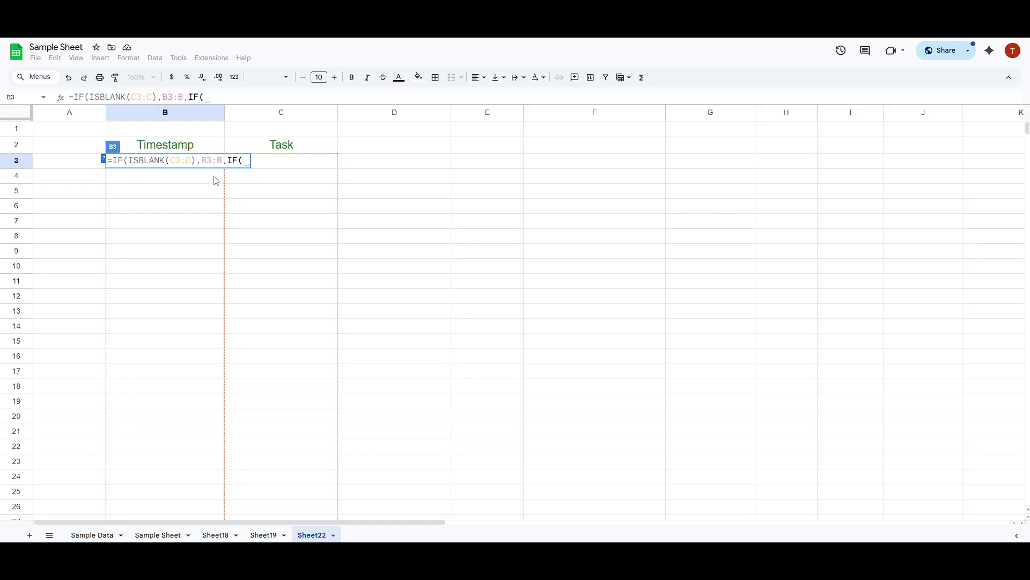
- Complete the nested IF with B3:B, B3:B and NOW(), closing it with ))
{"action": "type", "text": "B3:"}
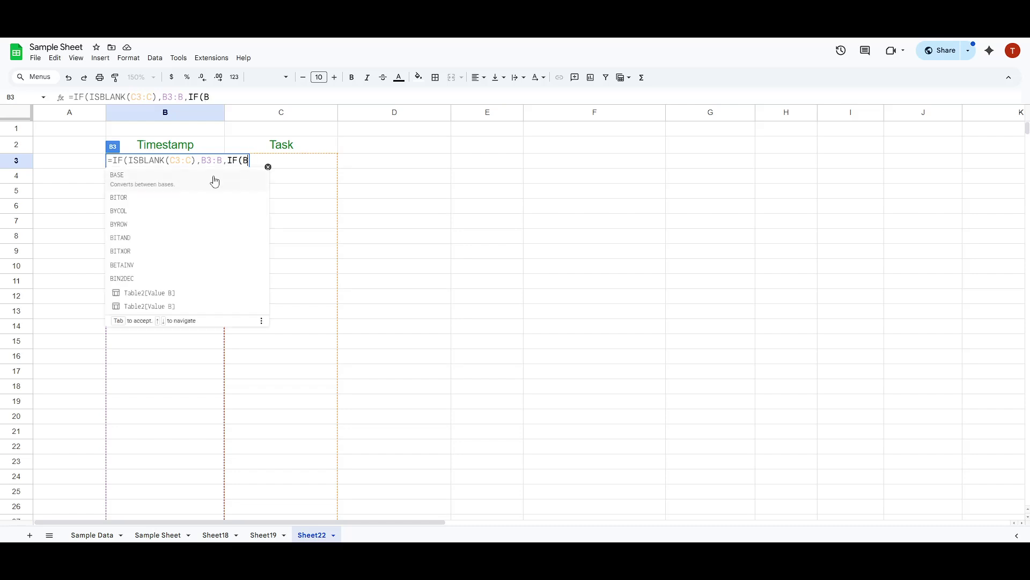
{"action": "type", "text": "B,"}
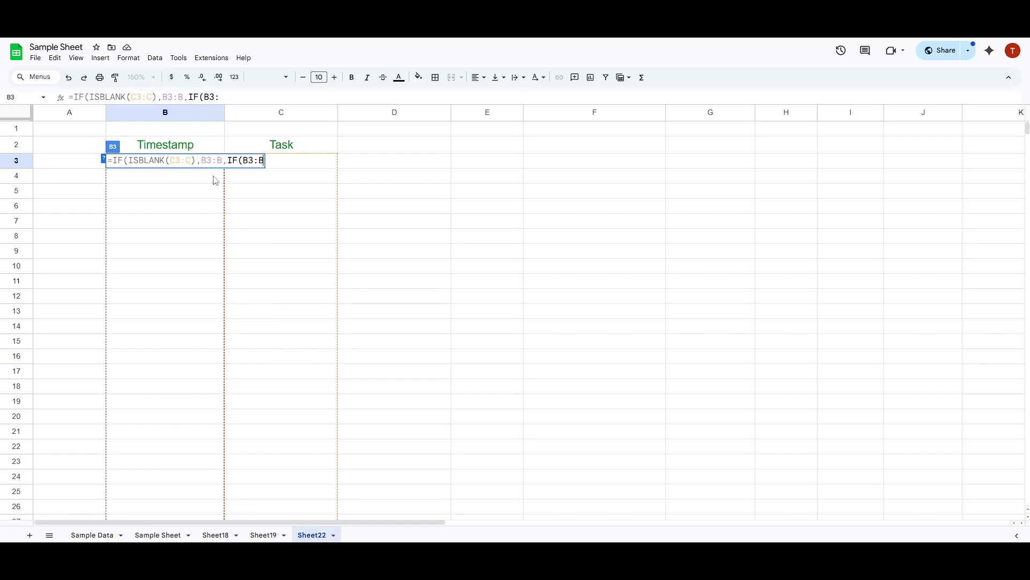
{"action": "type", "text": "B3:B,"}
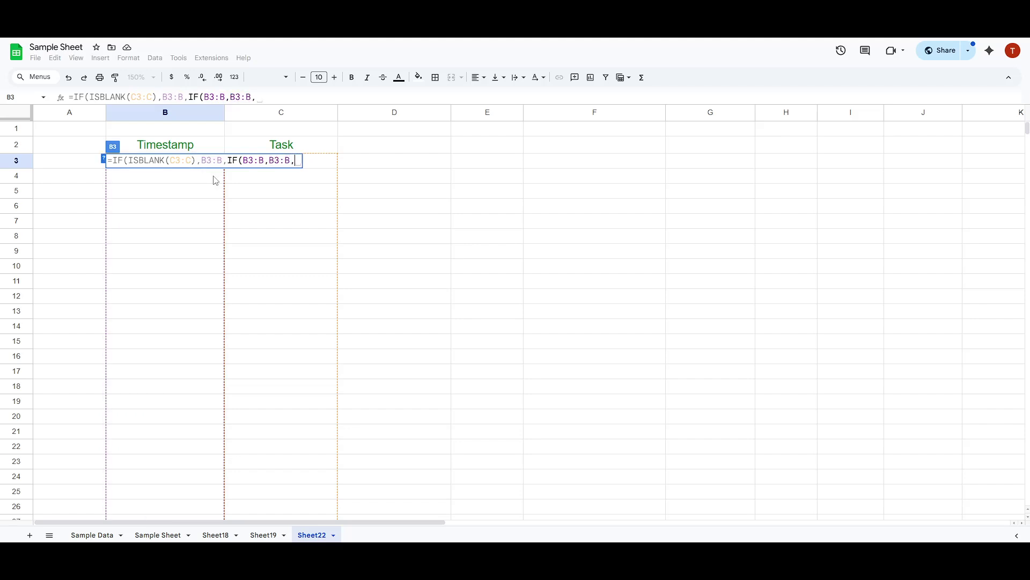
{"action": "type", "text": "Now"}
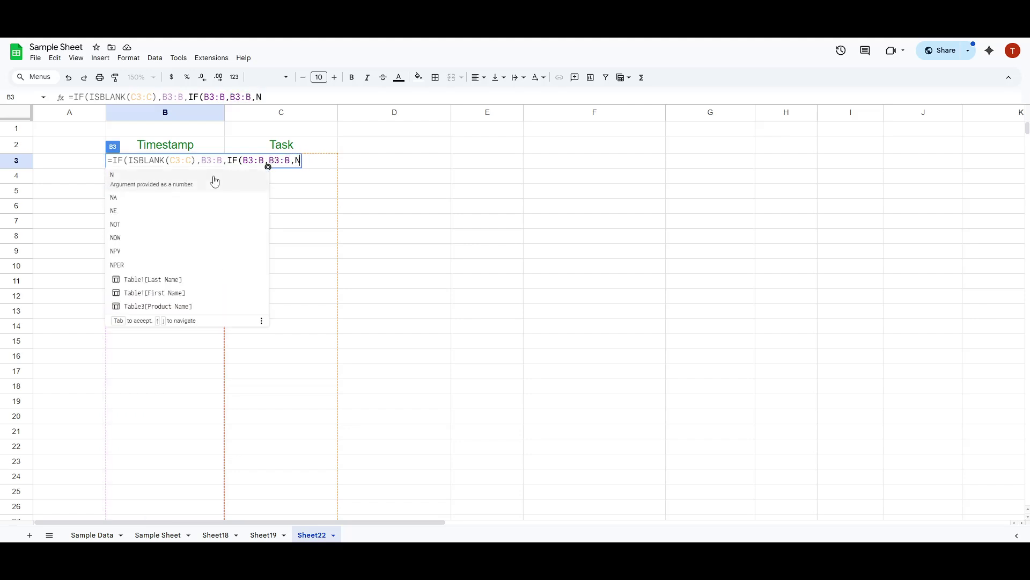
{"action": "left_click", "coordinate": [215, 181]}
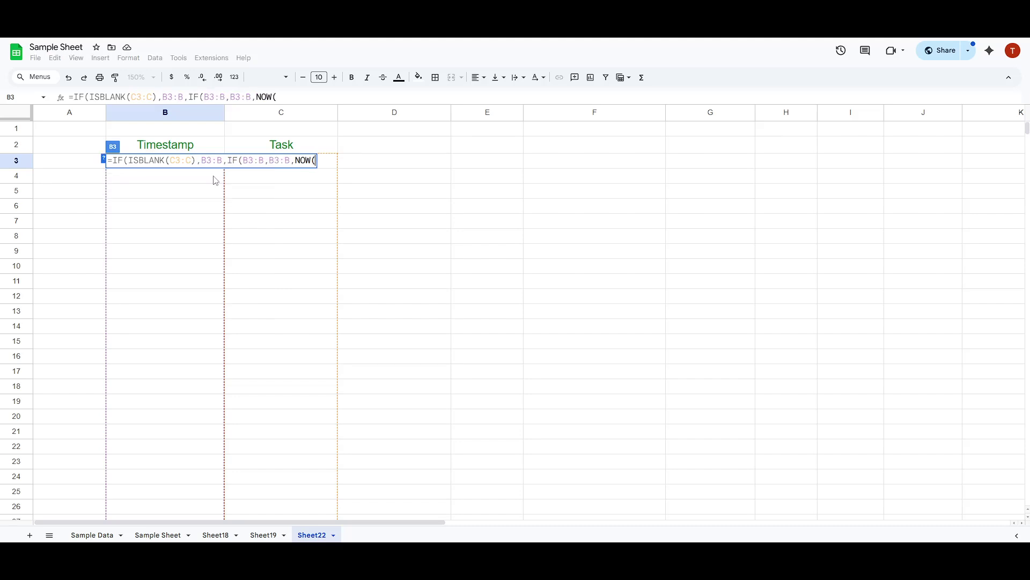
{"action": "type", "text": ")))"}
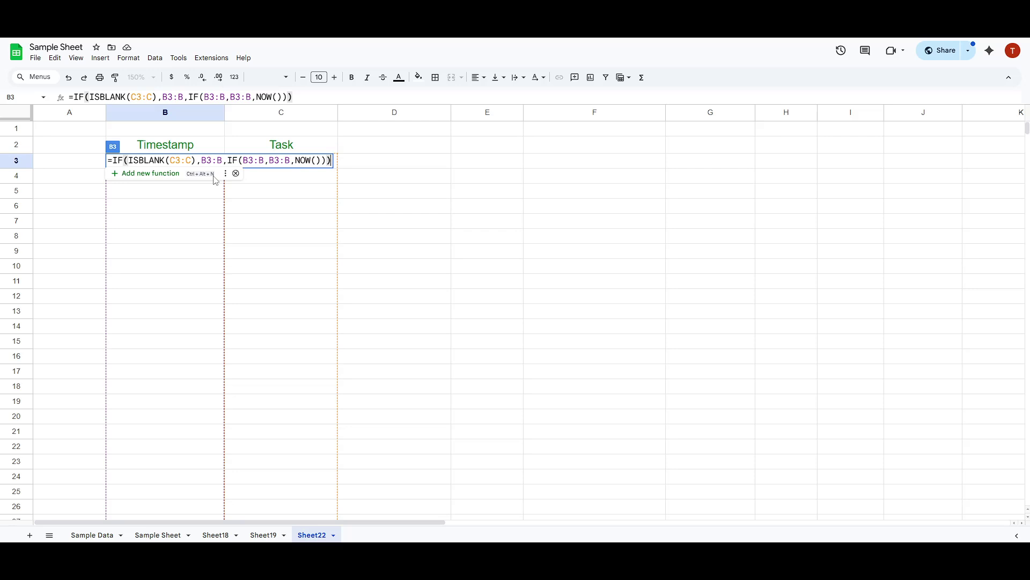
- Wrap the whole B3 formula in ARRAYFORMULA( ) and enter it
{"action": "key", "text": "Left"}
{"action": "key", "text": "Left"}
{"action": "key", "text": "Left"}
{"action": "key", "text": "Left"}
{"action": "key", "text": "Left"}
{"action": "key", "text": "Left"}
{"action": "key", "text": "Left"}
{"action": "key", "text": "Left"}
{"action": "key", "text": "Left"}
{"action": "key", "text": "Left"}
{"action": "key", "text": "Left"}
{"action": "key", "text": "Left"}
{"action": "key", "text": "Left"}
{"action": "key", "text": "Left"}
{"action": "key", "text": "Left"}
{"action": "key", "text": "Left"}
{"action": "key", "text": "Left"}
{"action": "key", "text": "Left"}
{"action": "key", "text": "Left"}
{"action": "key", "text": "Left"}
{"action": "key", "text": "Left"}
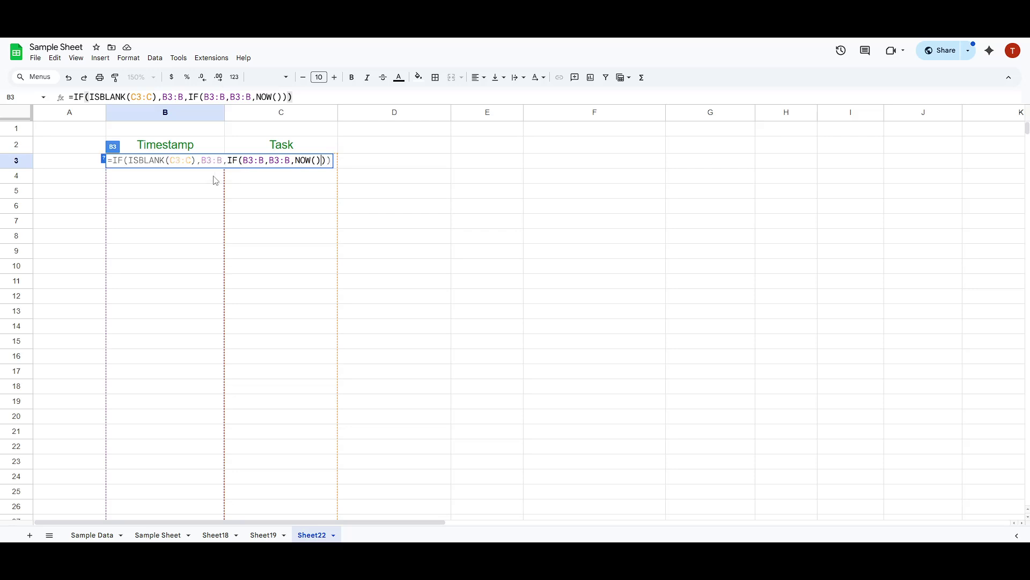
{"action": "key", "text": "Left"}
{"action": "key", "text": "Left"}
{"action": "key", "text": "Left"}
{"action": "key", "text": "Left"}
{"action": "key", "text": "Left"}
{"action": "key", "text": "Left"}
{"action": "key", "text": "Left"}
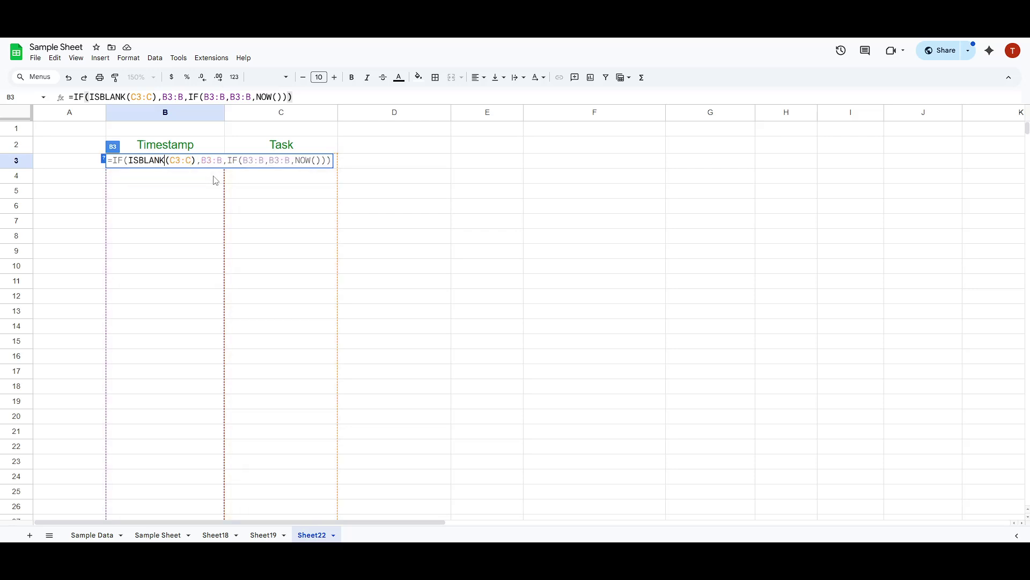
{"action": "key", "text": "Left"}
{"action": "key", "text": "Left"}
{"action": "key", "text": "Left"}
{"action": "type", "text": "array"}
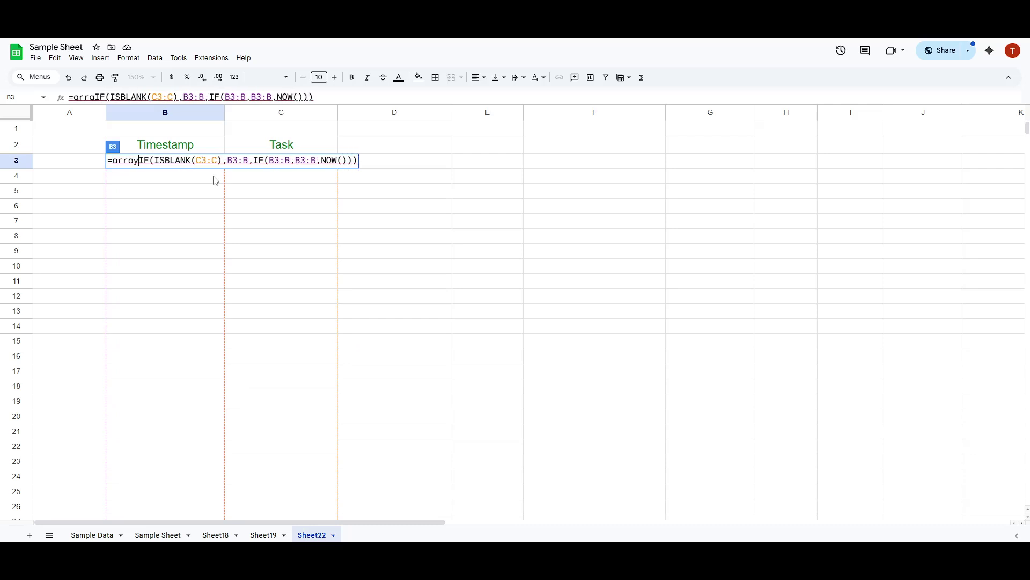
{"action": "type", "text": "formula"}
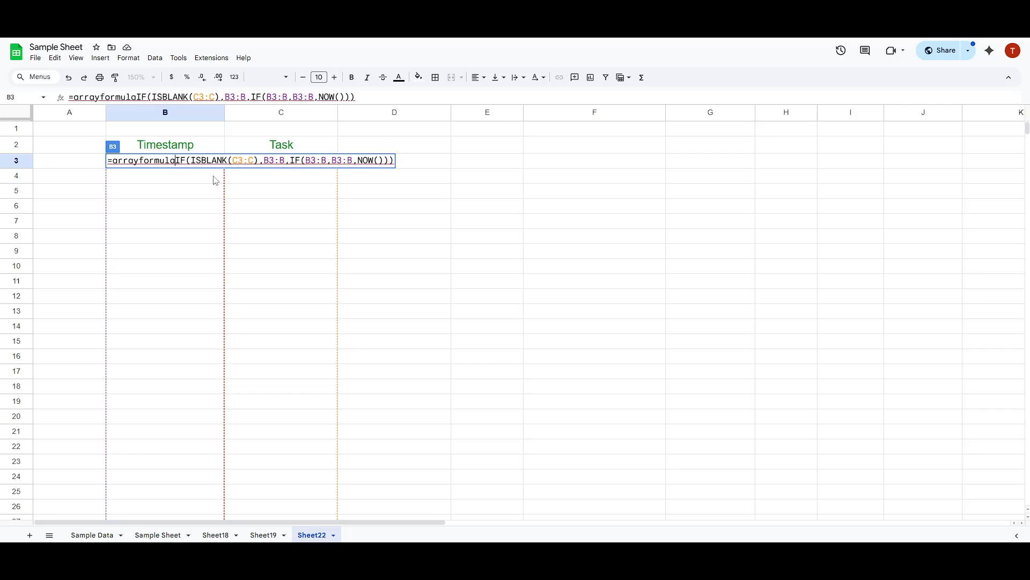
{"action": "type", "text": "("}
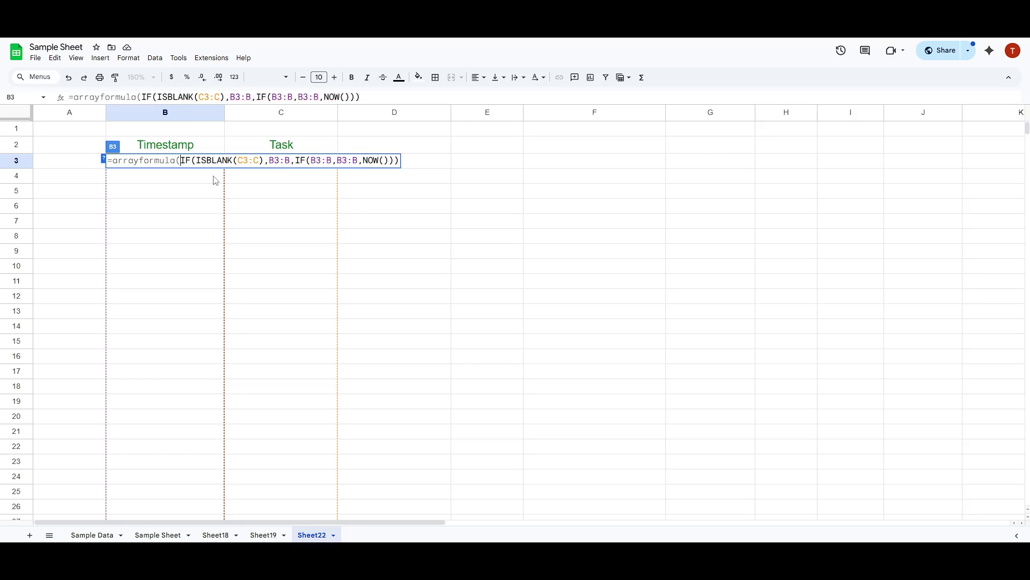
{"action": "key", "text": "Right"}
{"action": "key", "text": "Right"}
{"action": "key", "text": "Right"}
{"action": "key", "text": "Right"}
{"action": "key", "text": "Right"}
{"action": "key", "text": "Right"}
{"action": "key", "text": "Right"}
{"action": "key", "text": "Right"}
{"action": "key", "text": "Right"}
{"action": "key", "text": "Right"}
{"action": "key", "text": "Right"}
{"action": "key", "text": "Right"}
{"action": "key", "text": "Right"}
{"action": "key", "text": "Right"}
{"action": "key", "text": "Right"}
{"action": "key", "text": "Right"}
{"action": "key", "text": "Right"}
{"action": "key", "text": "Right"}
{"action": "key", "text": "Right"}
{"action": "key", "text": "Right"}
{"action": "key", "text": "Right"}
{"action": "key", "text": "Right"}
{"action": "key", "text": "Right"}
{"action": "key", "text": "Right"}
{"action": "key", "text": "Right"}
{"action": "key", "text": "Right"}
{"action": "key", "text": "Right"}
{"action": "key", "text": "Right"}
{"action": "key", "text": "Right"}
{"action": "key", "text": "Right"}
{"action": "key", "text": "Right"}
{"action": "key", "text": "Return"}
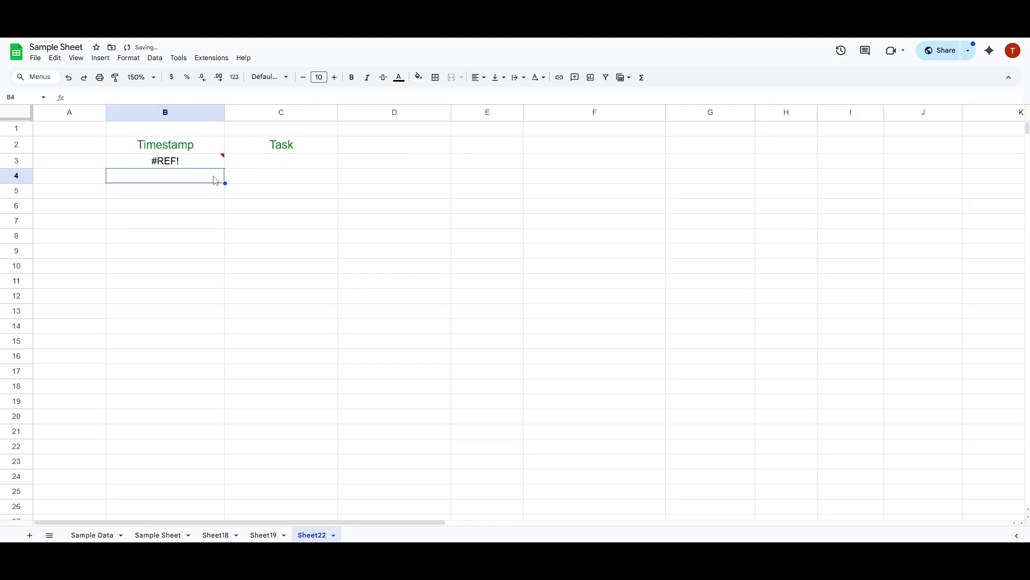
- Switch Iterative calculation to On in the spreadsheet's Calculation settings and save
{"action": "left_click", "coordinate": [197, 165]}
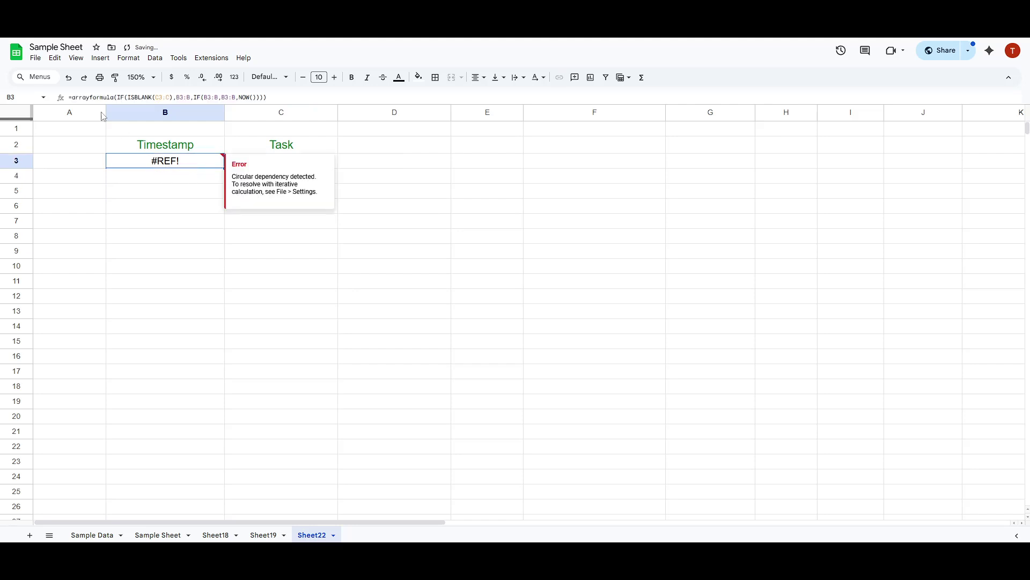
{"action": "left_click", "coordinate": [42, 62]}
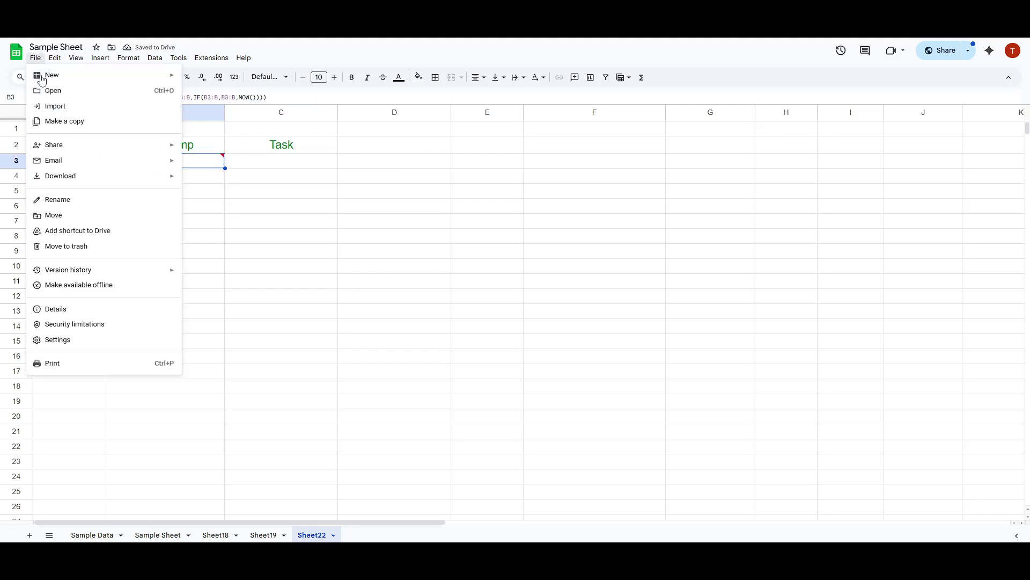
{"action": "left_click", "coordinate": [63, 340]}
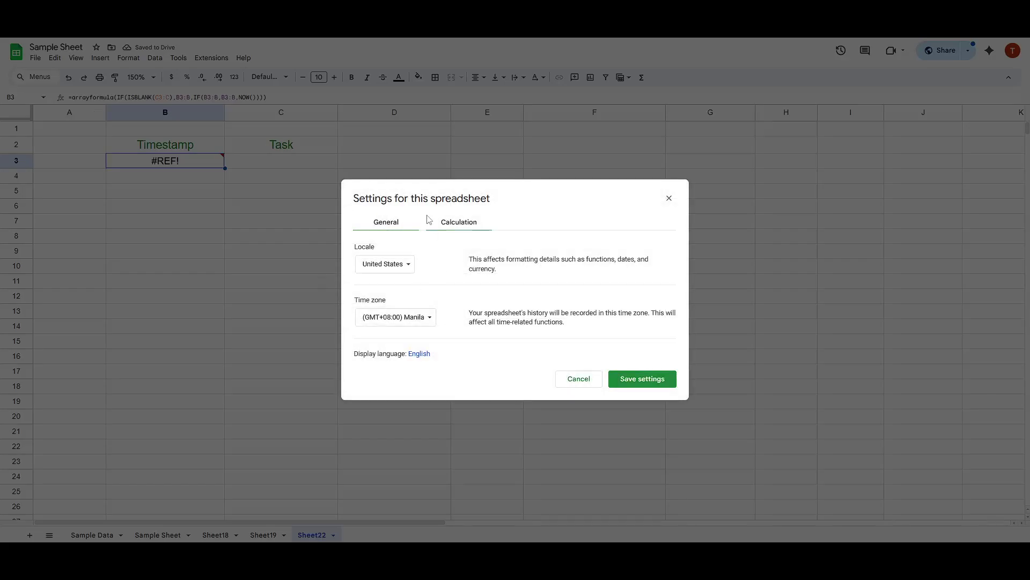
{"action": "left_click", "coordinate": [450, 223]}
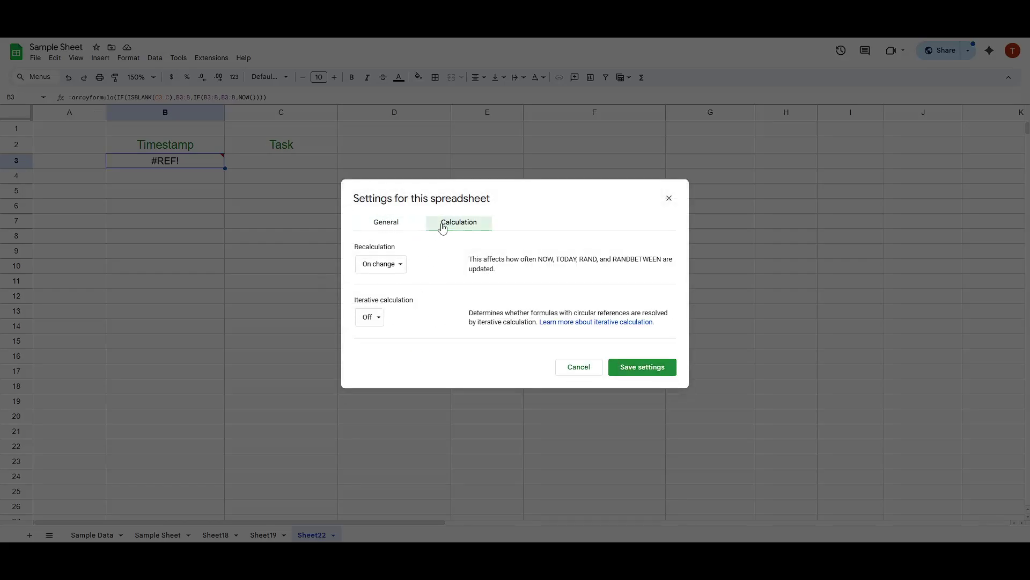
{"action": "left_click", "coordinate": [369, 317]}
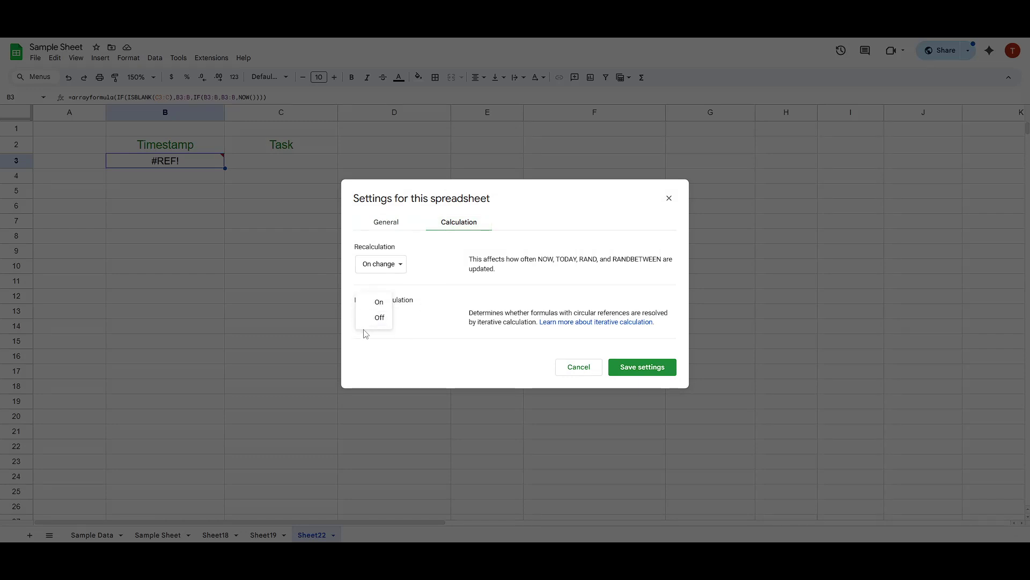
{"action": "left_click", "coordinate": [376, 304]}
{"action": "left_click", "coordinate": [646, 450]}
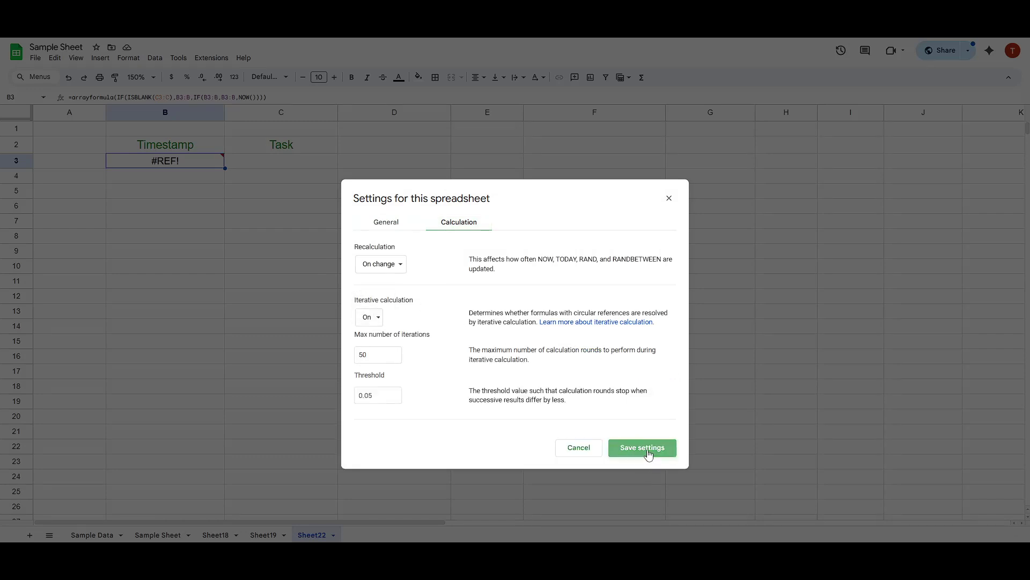
- Enter task values 1 through 7 down C3:C9, one per row
{"action": "left_click", "coordinate": [269, 163]}
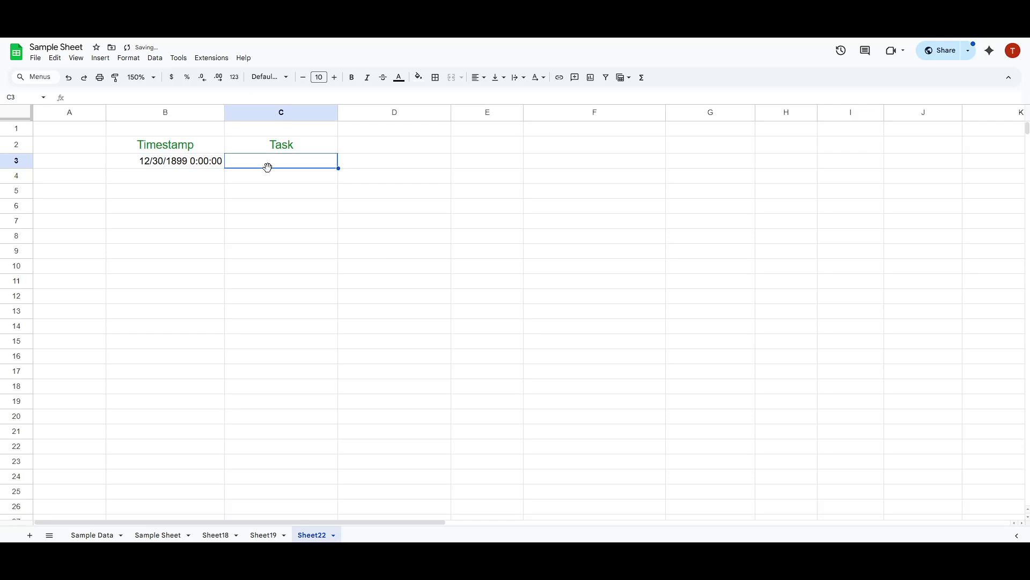
{"action": "type", "text": "1"}
{"action": "key", "text": "Return"}
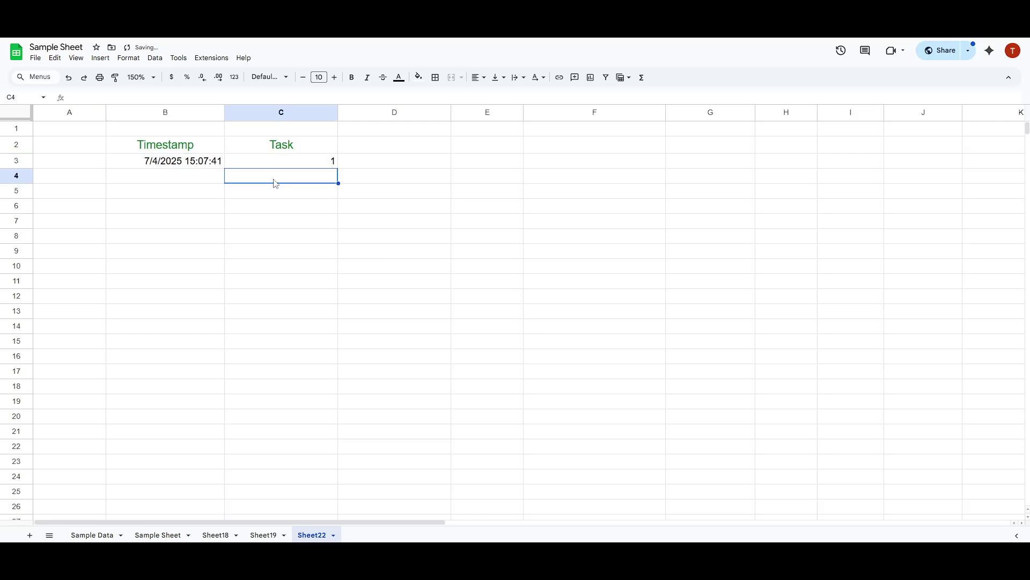
{"action": "type", "text": "2"}
{"action": "left_click", "coordinate": [292, 209]}
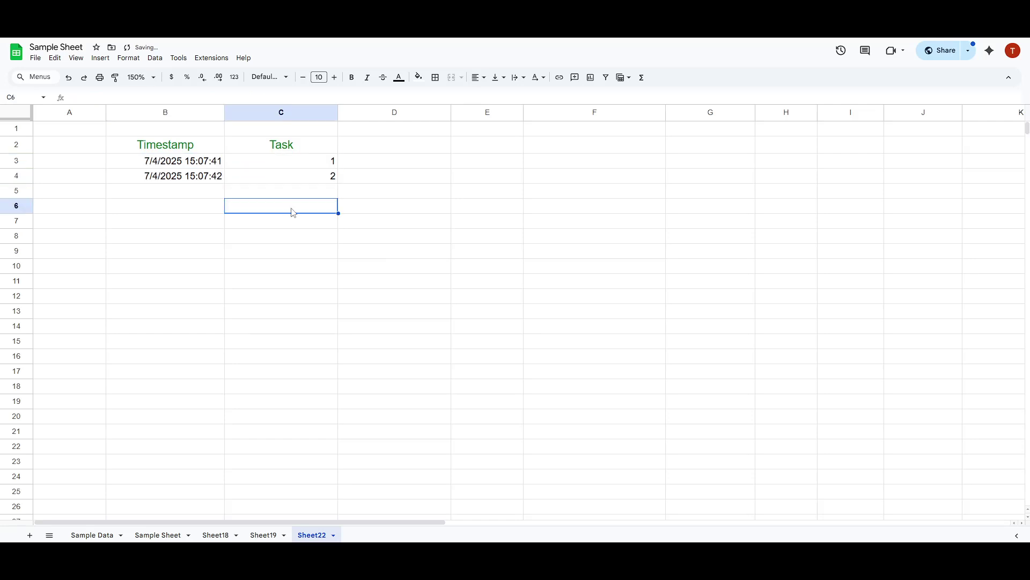
{"action": "key", "text": "Up"}
{"action": "type", "text": "3"}
{"action": "key", "text": "Return"}
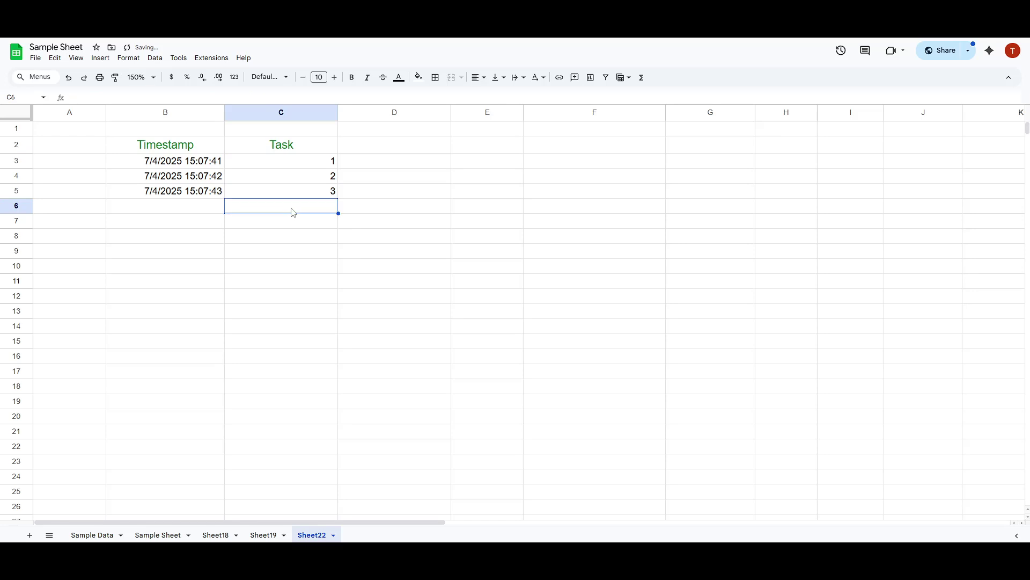
{"action": "type", "text": "4"}
{"action": "key", "text": "Return"}
{"action": "type", "text": "5"}
{"action": "key", "text": "Return"}
{"action": "type", "text": "6"}
{"action": "key", "text": "Return"}
{"action": "type", "text": "7"}
{"action": "key", "text": "Return"}
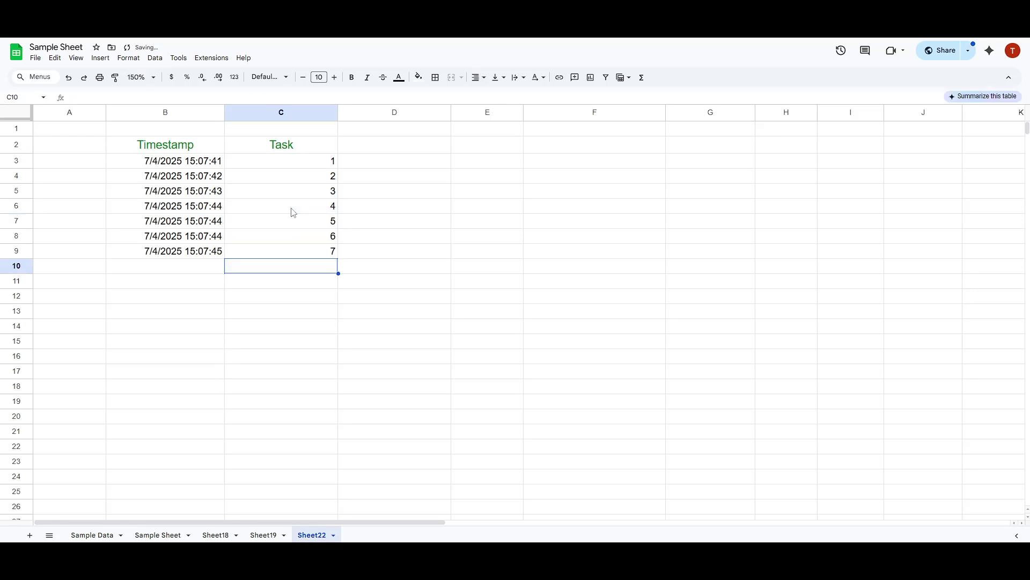